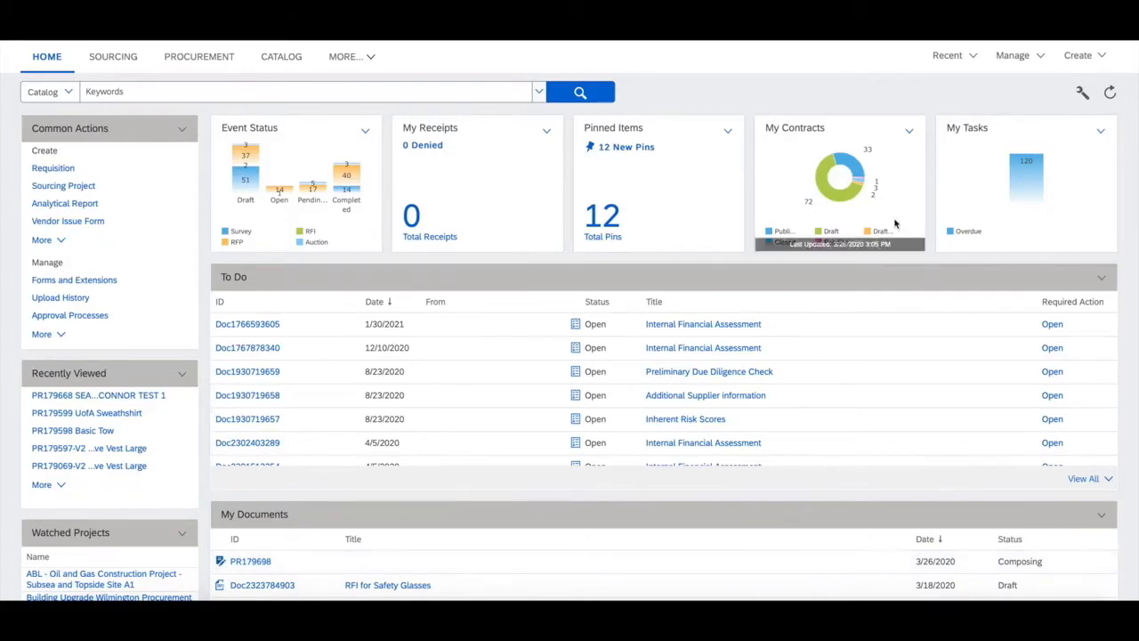
Open the buyer restrictions setup in Spot Buy Administration.
click(1015, 56)
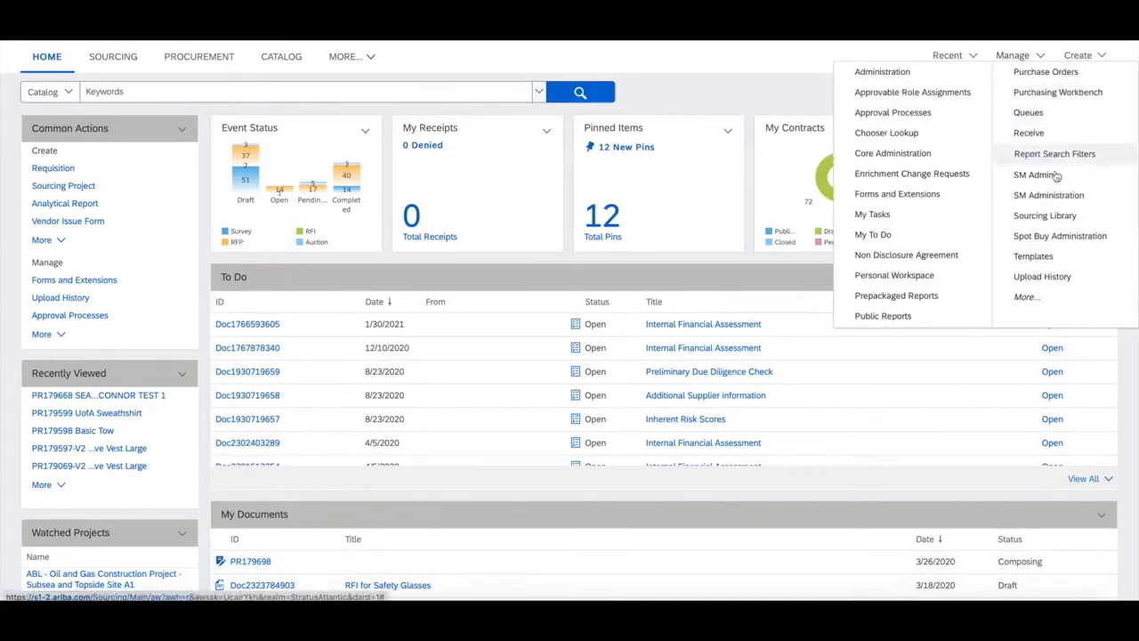
click(1068, 239)
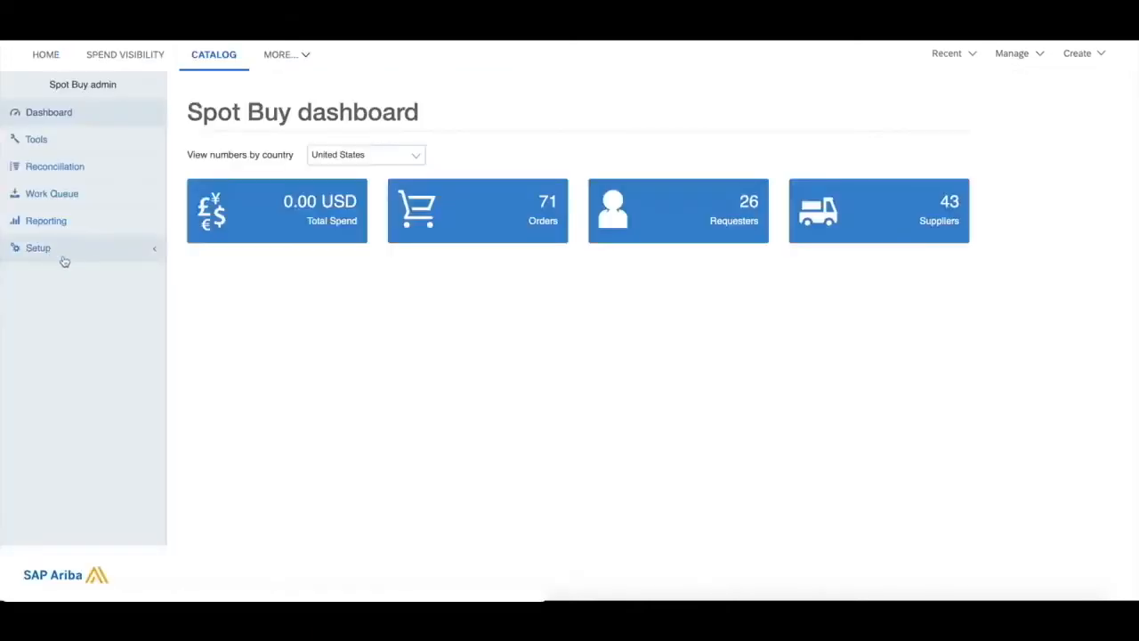
click(76, 256)
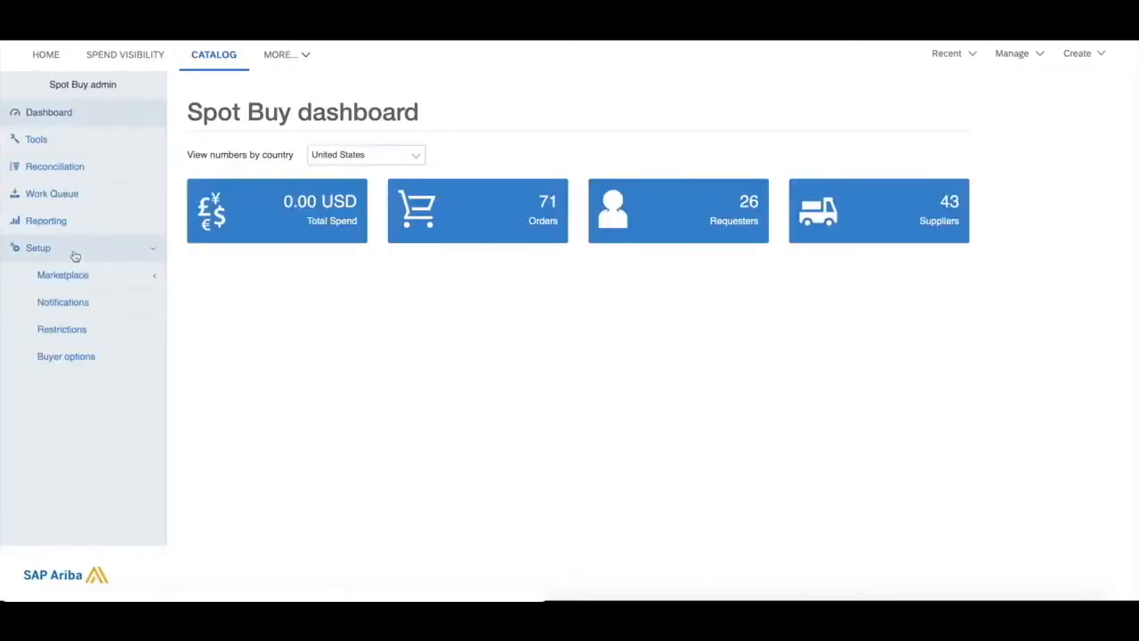
click(87, 329)
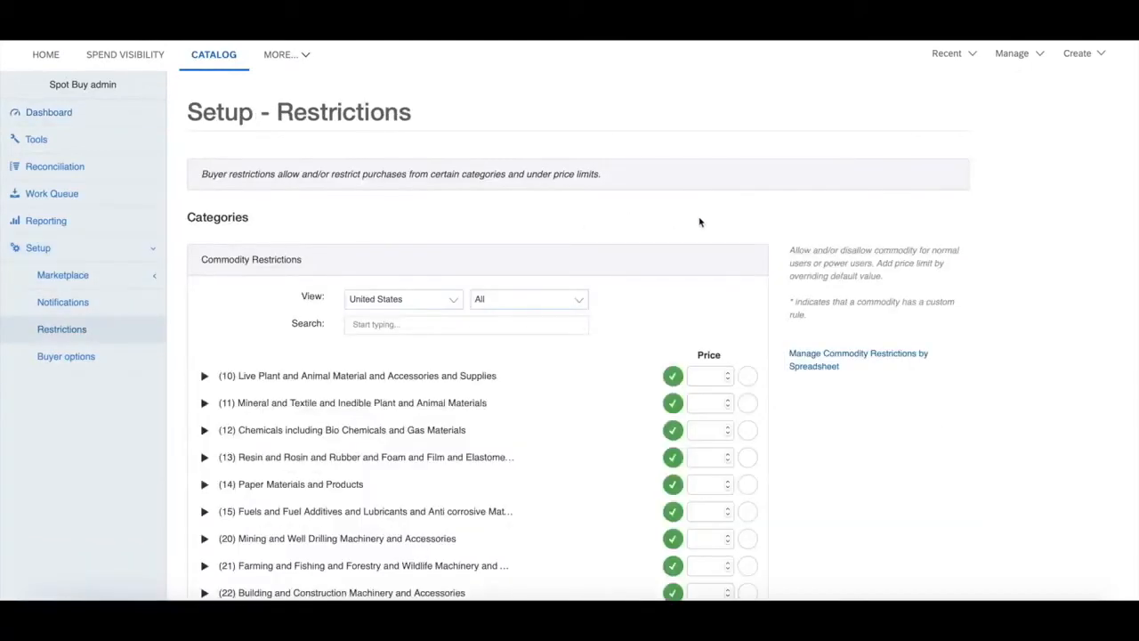
Search the United States commodity restrictions for "surgical".
scroll(700, 221, down, 2)
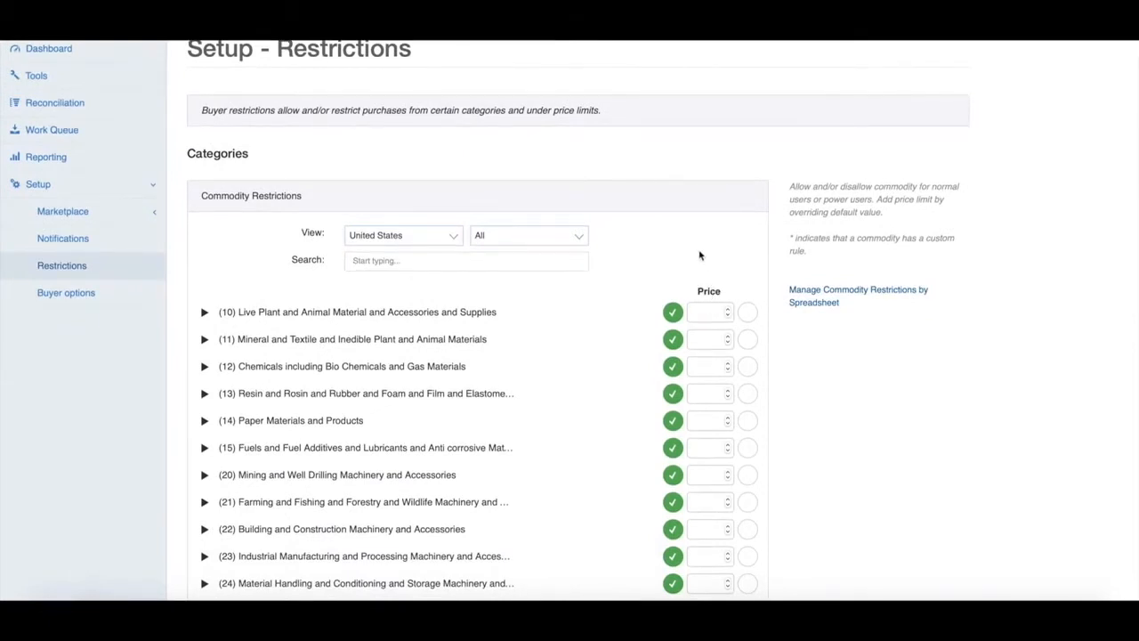
click(564, 258)
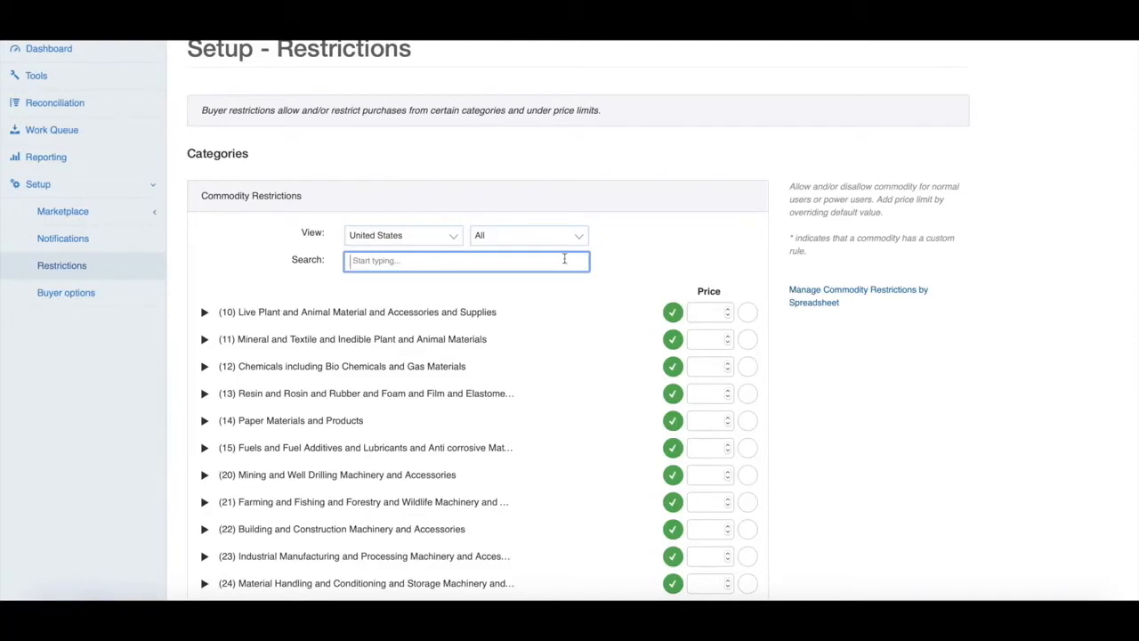
text(surgical)
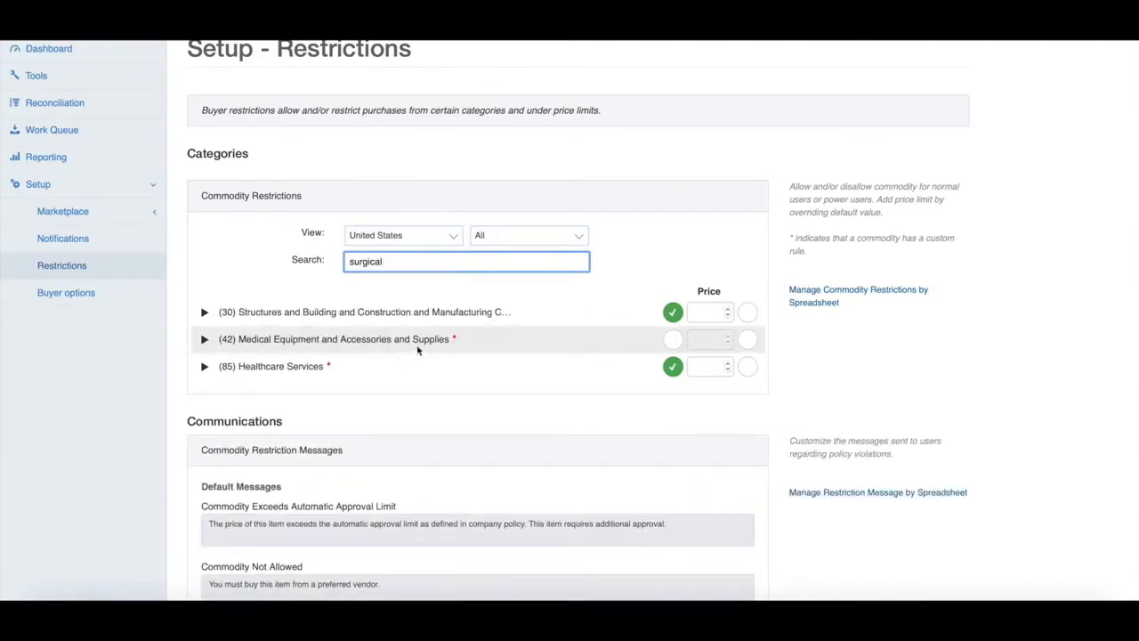
Allow the Medical Equipment and Accessories and Supplies commodity (42) with a price limit of 250 USD.
click(673, 339)
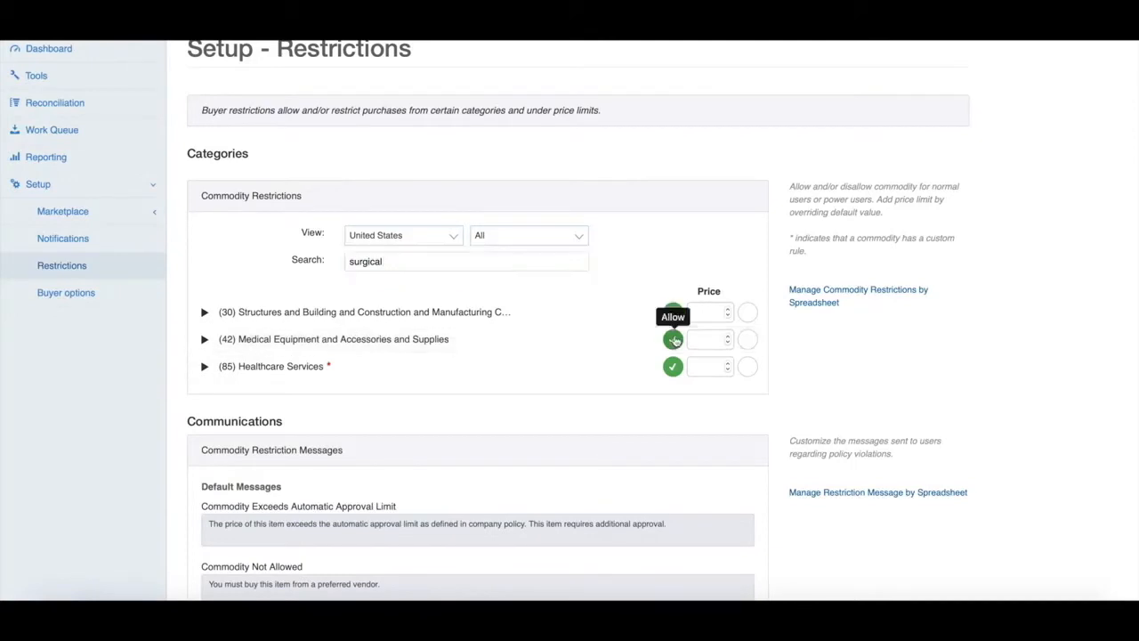
click(705, 339)
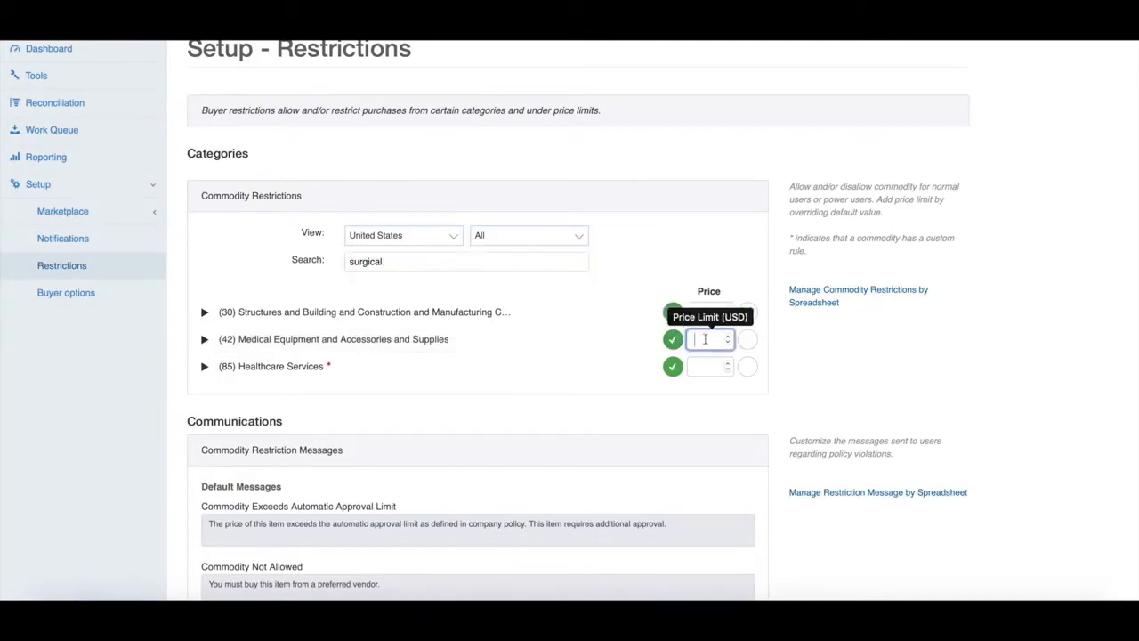
text(250)
click(649, 191)
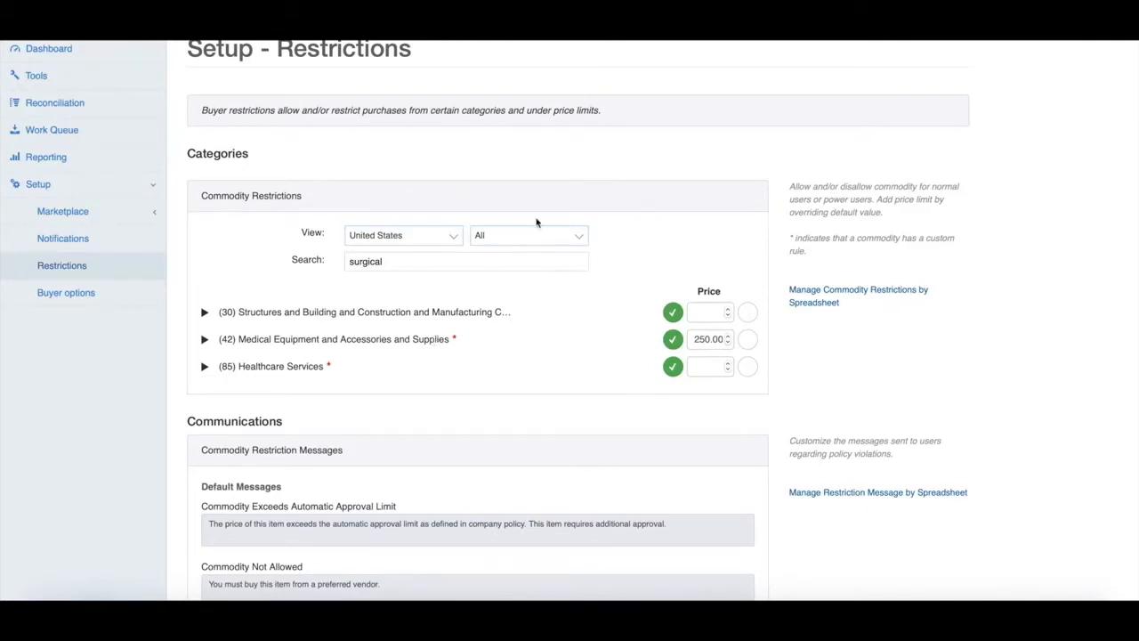
scroll(536, 222, down, 4)
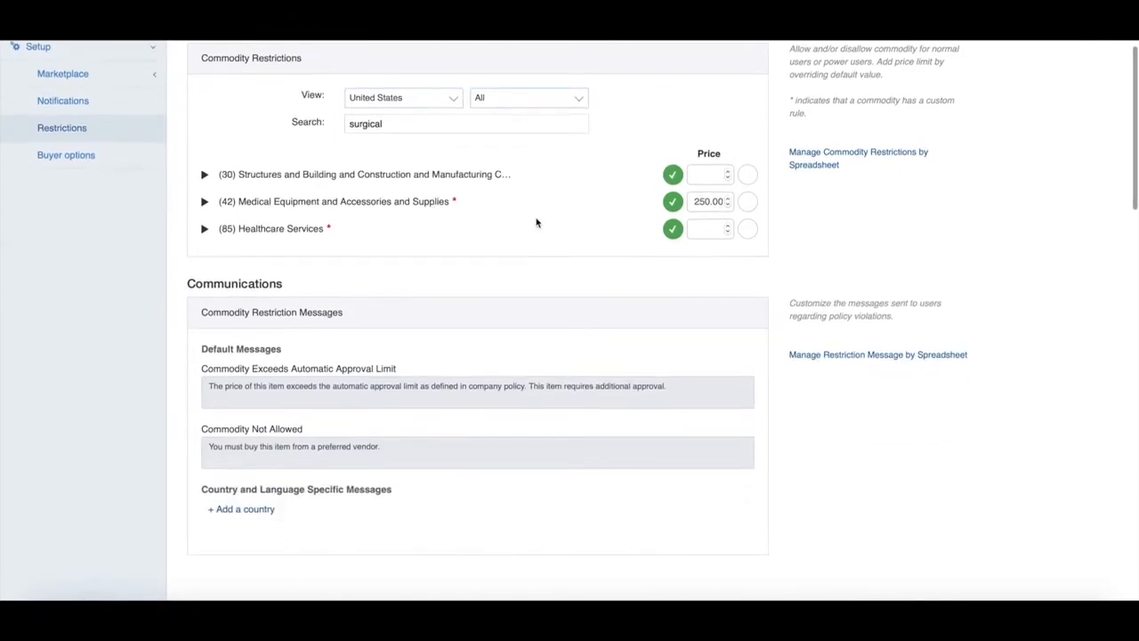
scroll(641, 526, down, 2)
scroll(658, 523, up, 4)
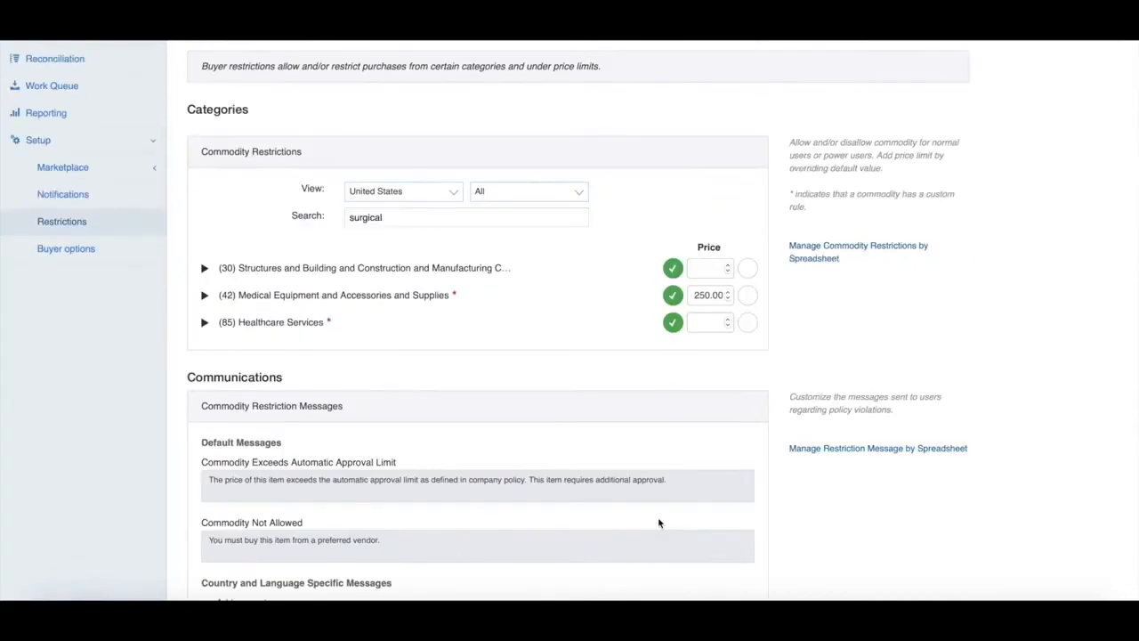
scroll(659, 524, up, 2)
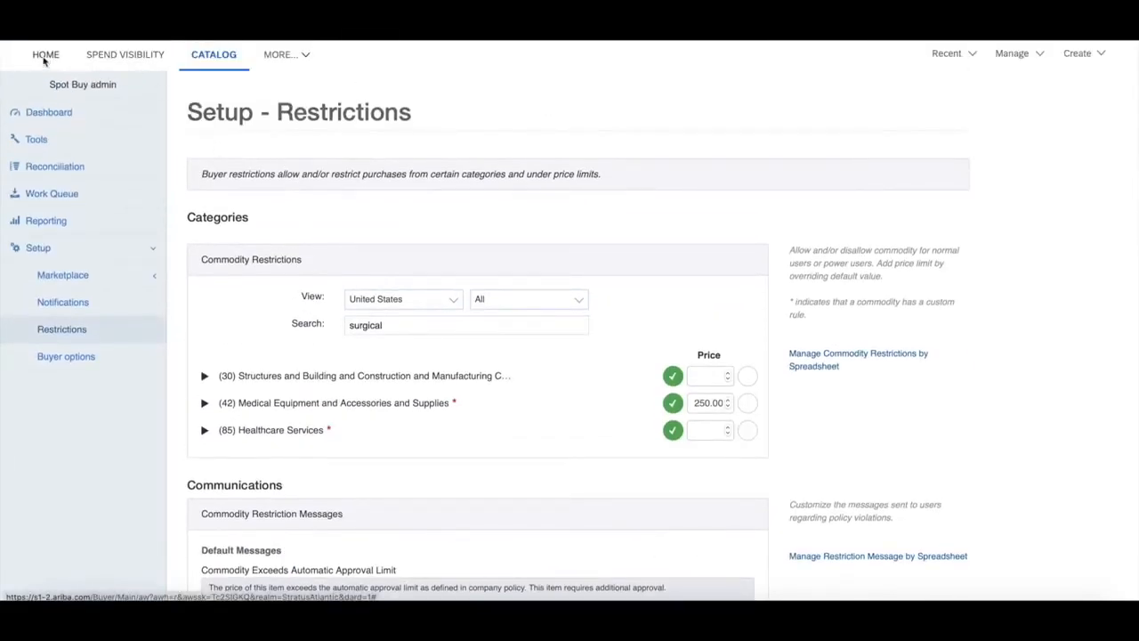
Return to the home page and create a new requisition.
click(45, 56)
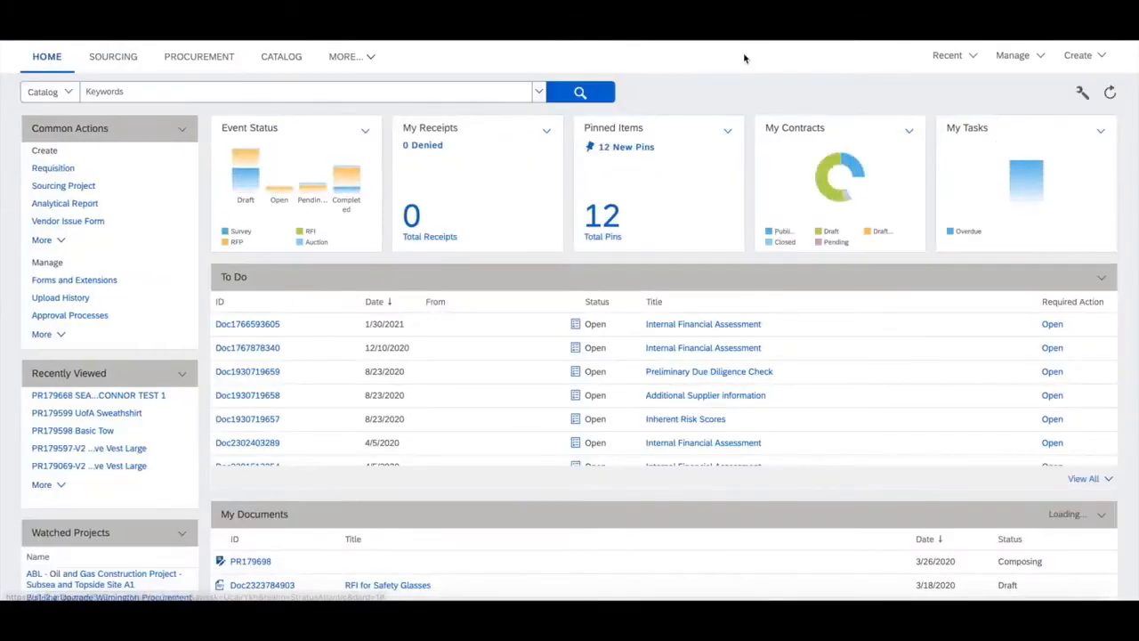
click(1084, 58)
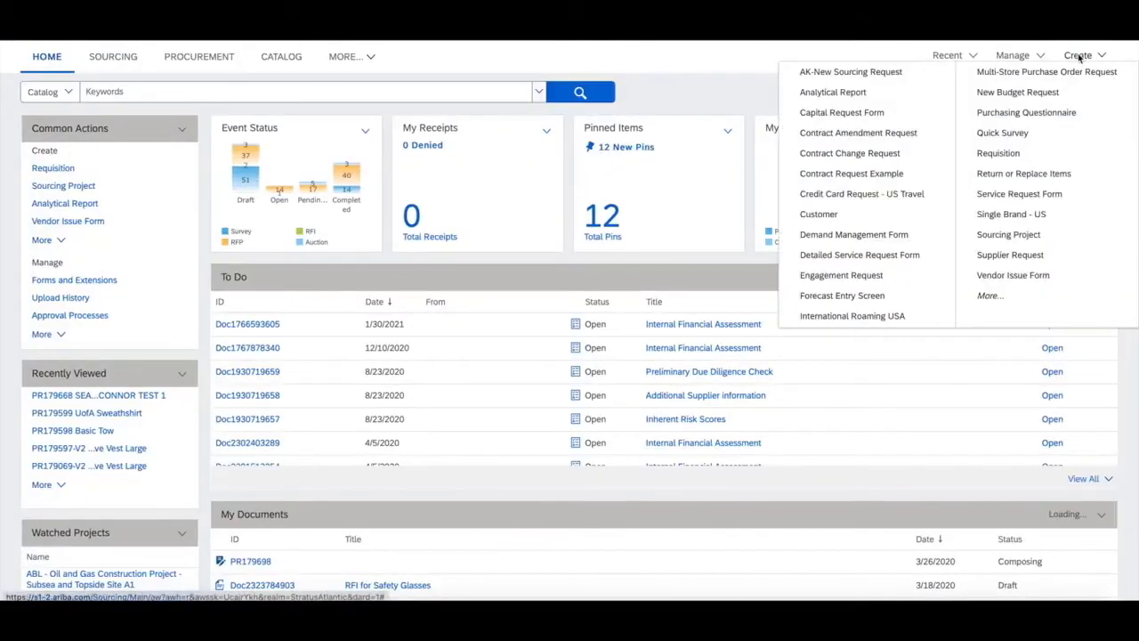
click(1013, 161)
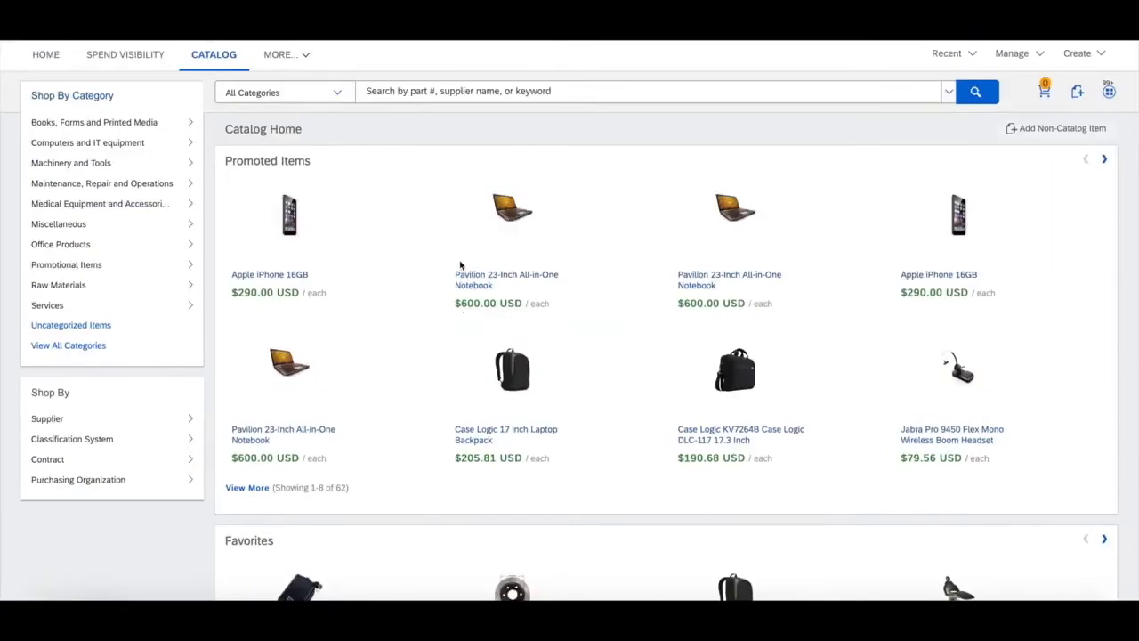
Search all catalog categories for "surgical mask".
click(523, 91)
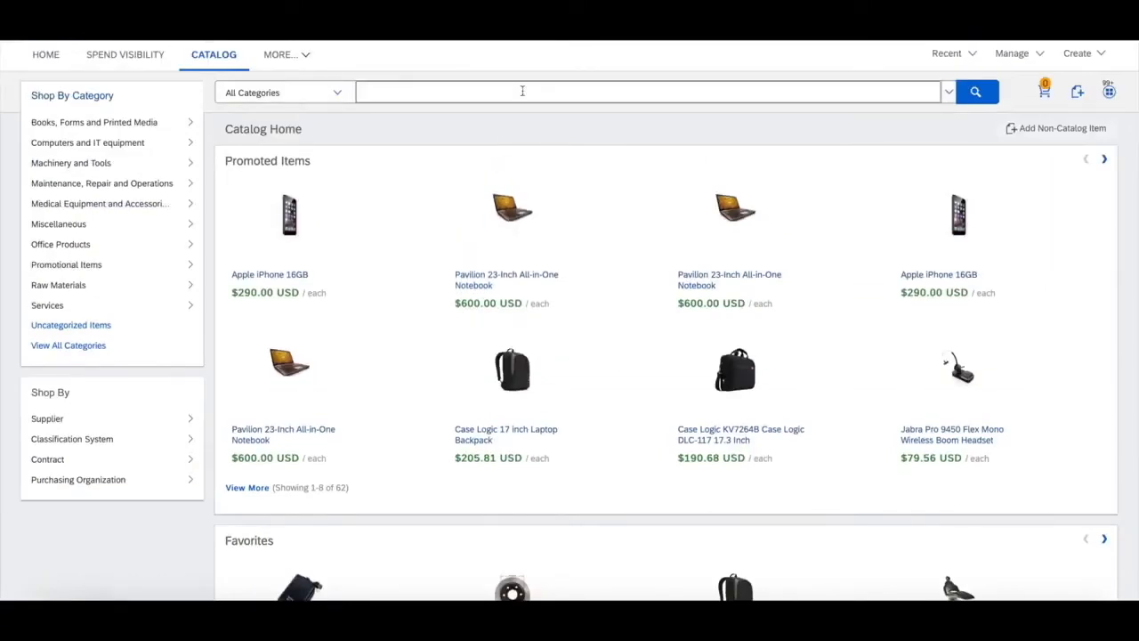
text(surgical mask)
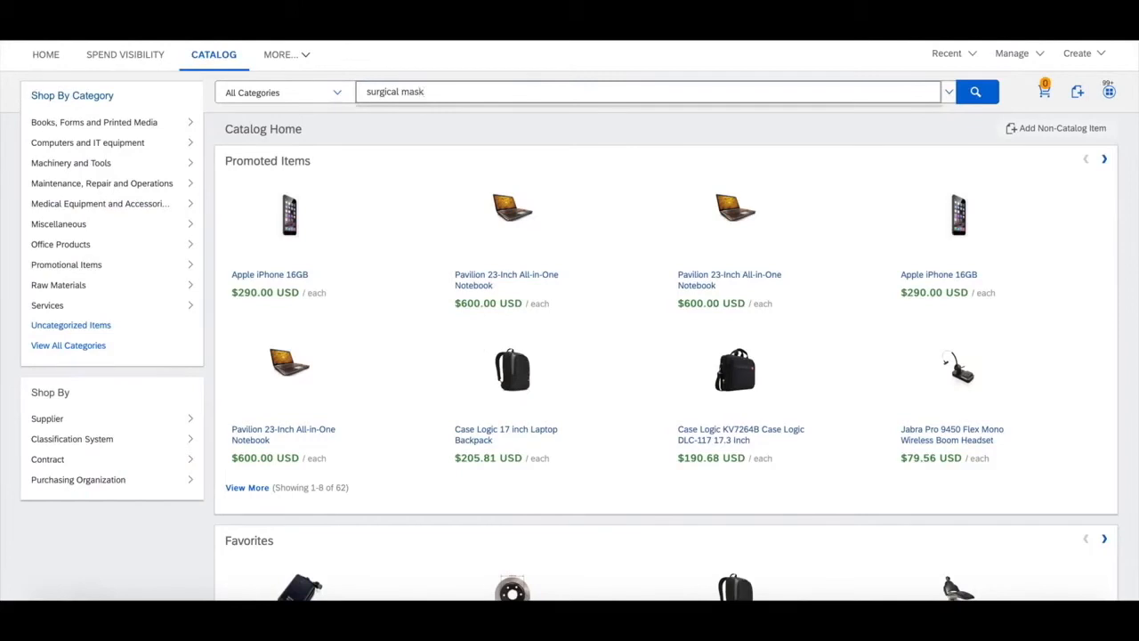
key(Return)
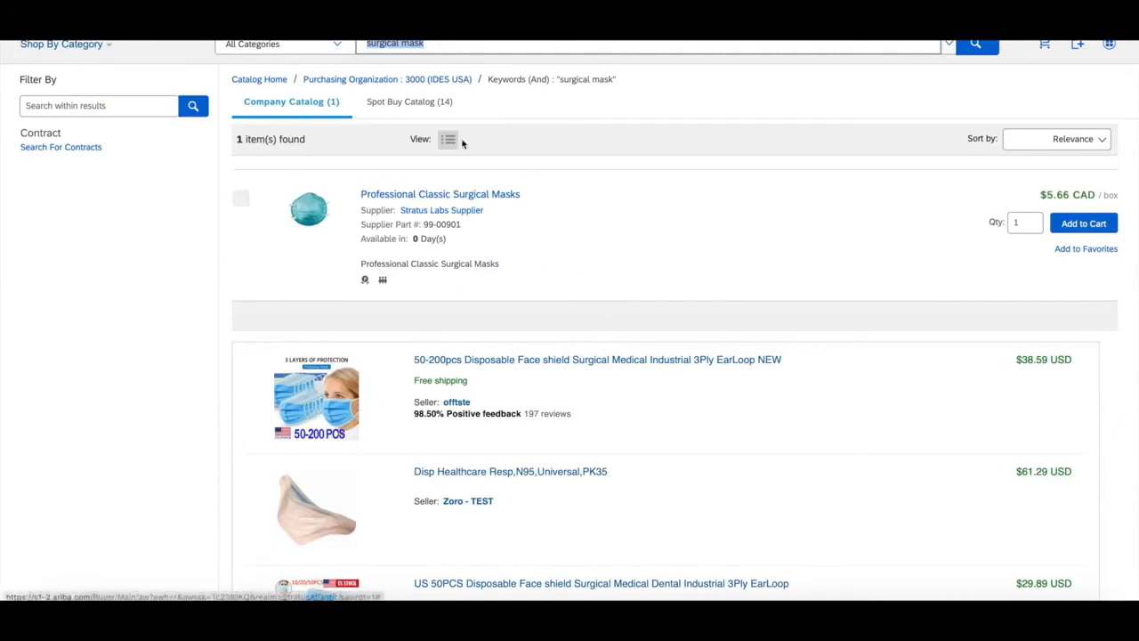
From the Spot Buy Catalog results, add one 50-200pcs Disposable Face shield Surgical Medical Industrial 3Ply EarLoop NEW to the cart.
click(395, 104)
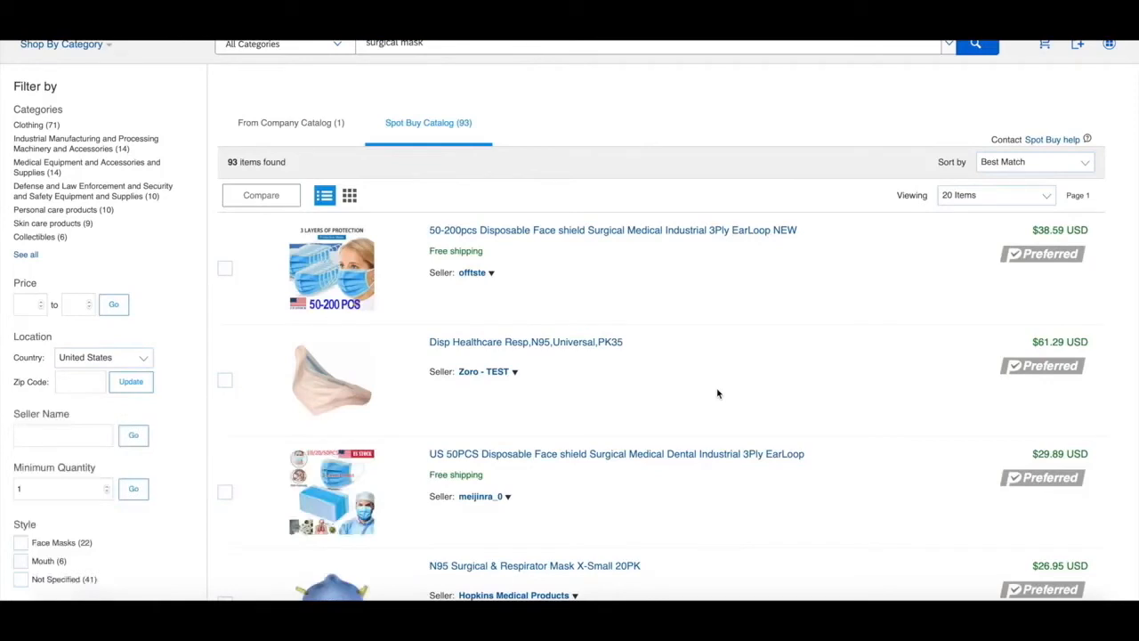
scroll(717, 394, down, 2)
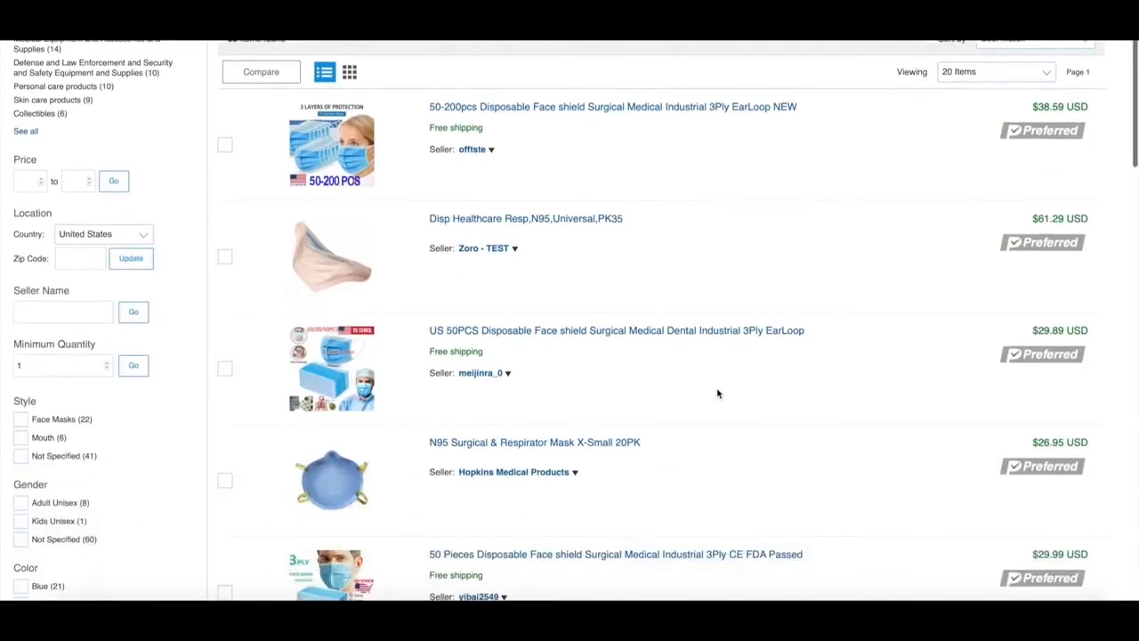
scroll(717, 394, down, 2)
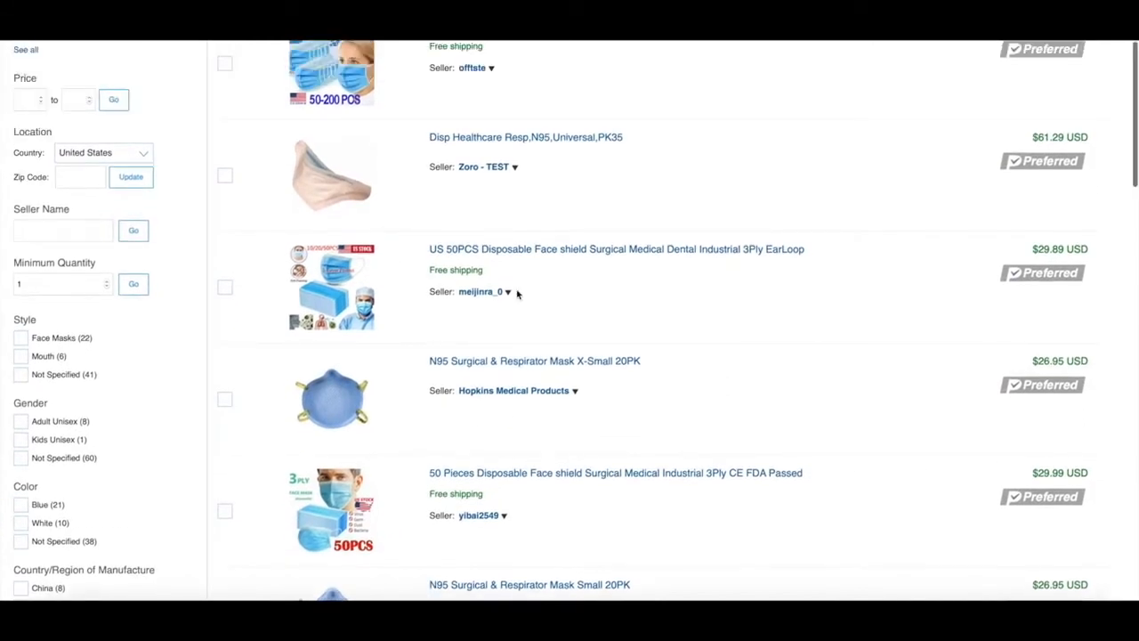
scroll(516, 295, up, 2)
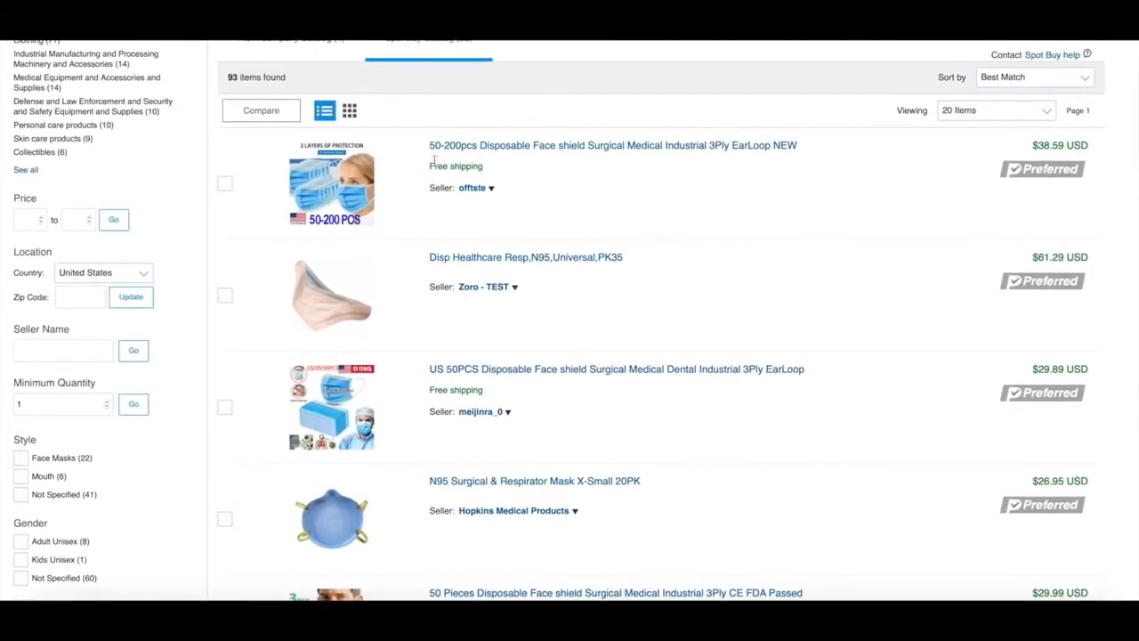
click(501, 149)
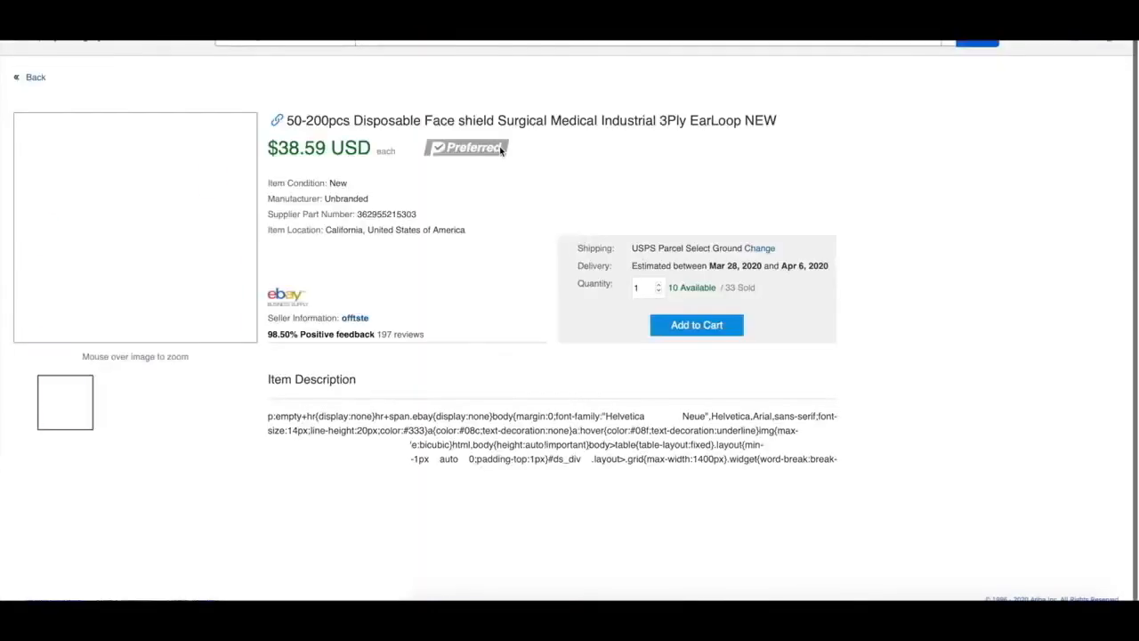
click(696, 326)
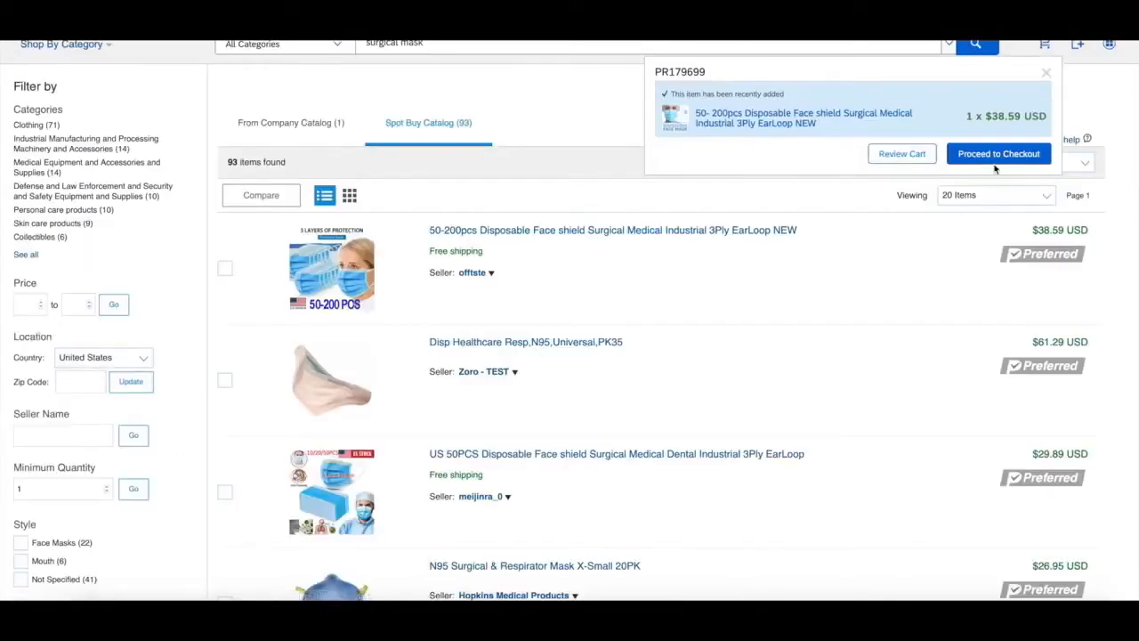
Review the cart and proceed to checkout for the requisition.
click(903, 154)
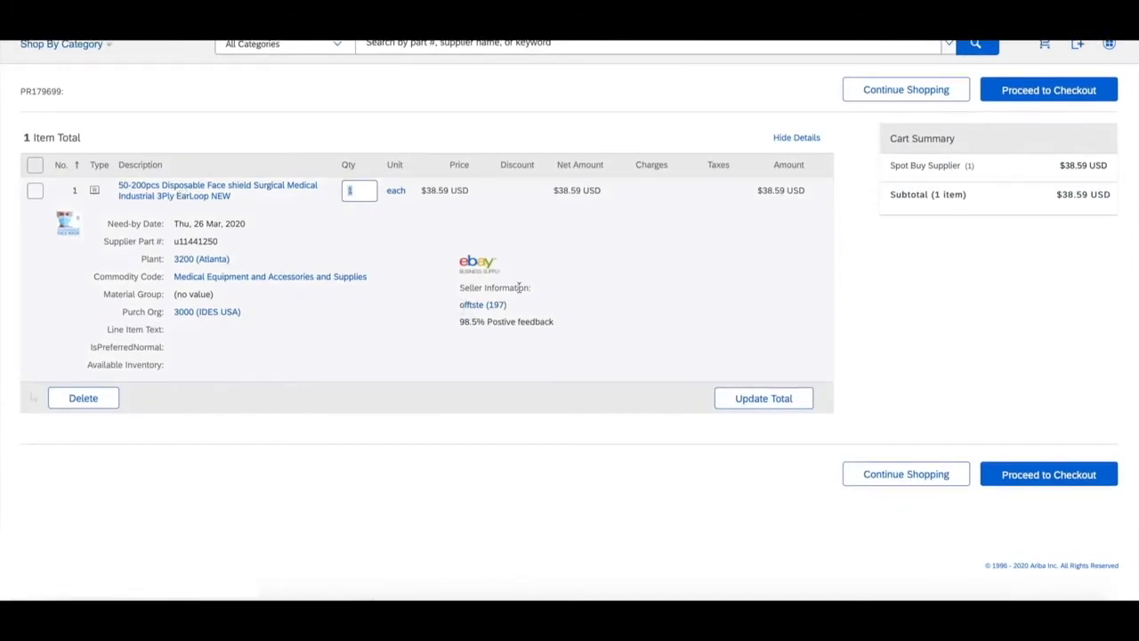
click(1059, 86)
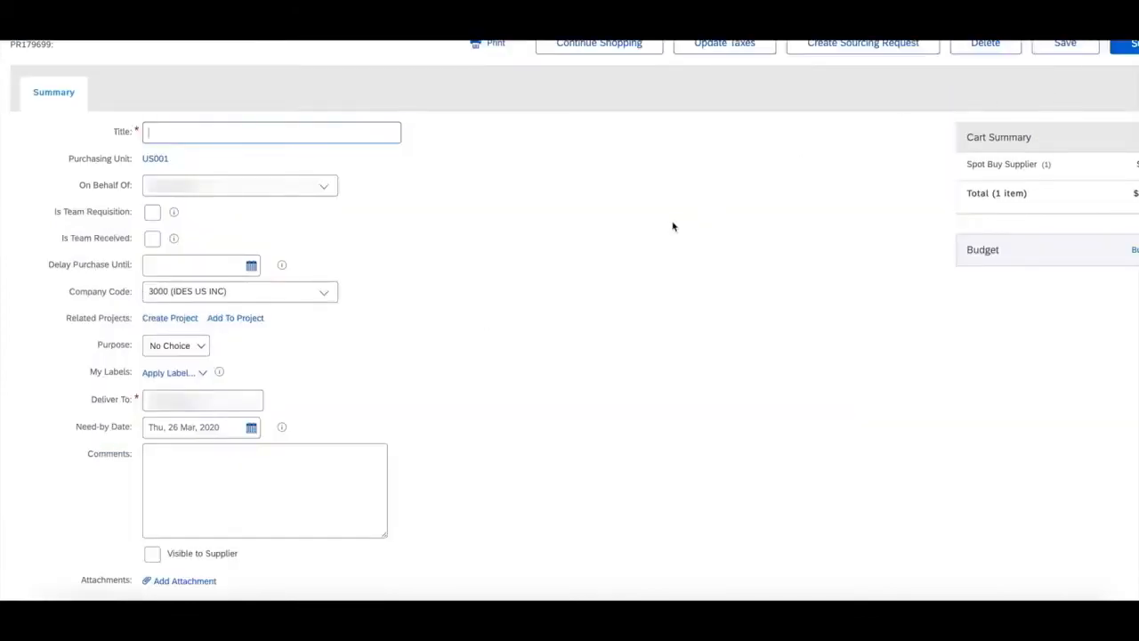
scroll(673, 226, down, 5)
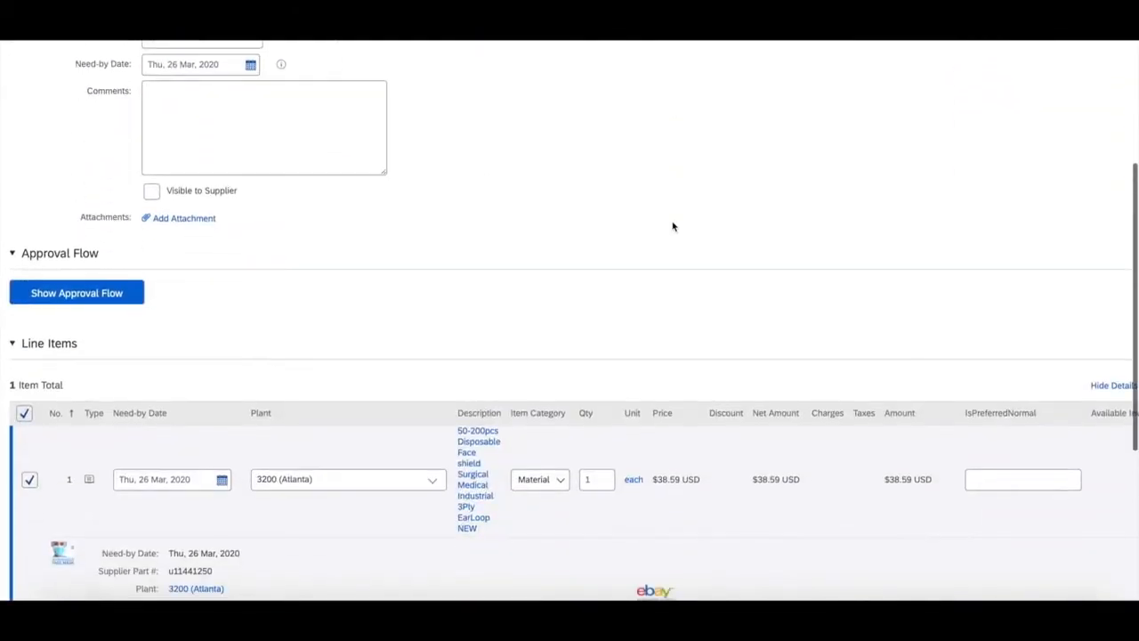
scroll(674, 226, up, 5)
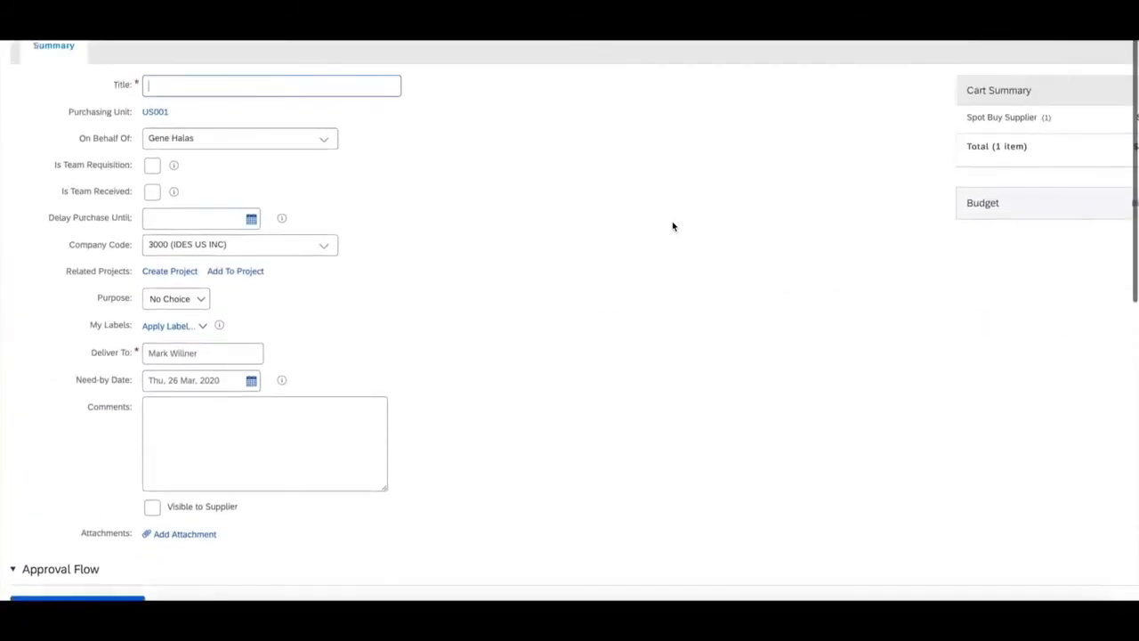
Title the requisition "Adhoc surgical masks" and open the details of the face mask line item for editing.
click(248, 93)
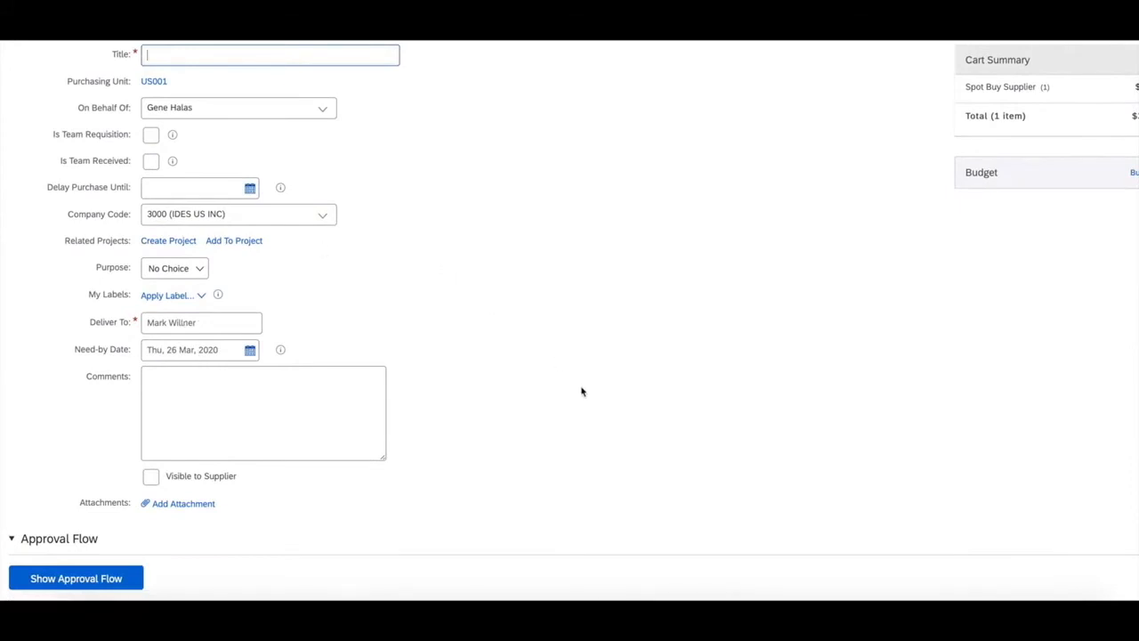
scroll(582, 391, down, 3)
scroll(582, 392, down, 5)
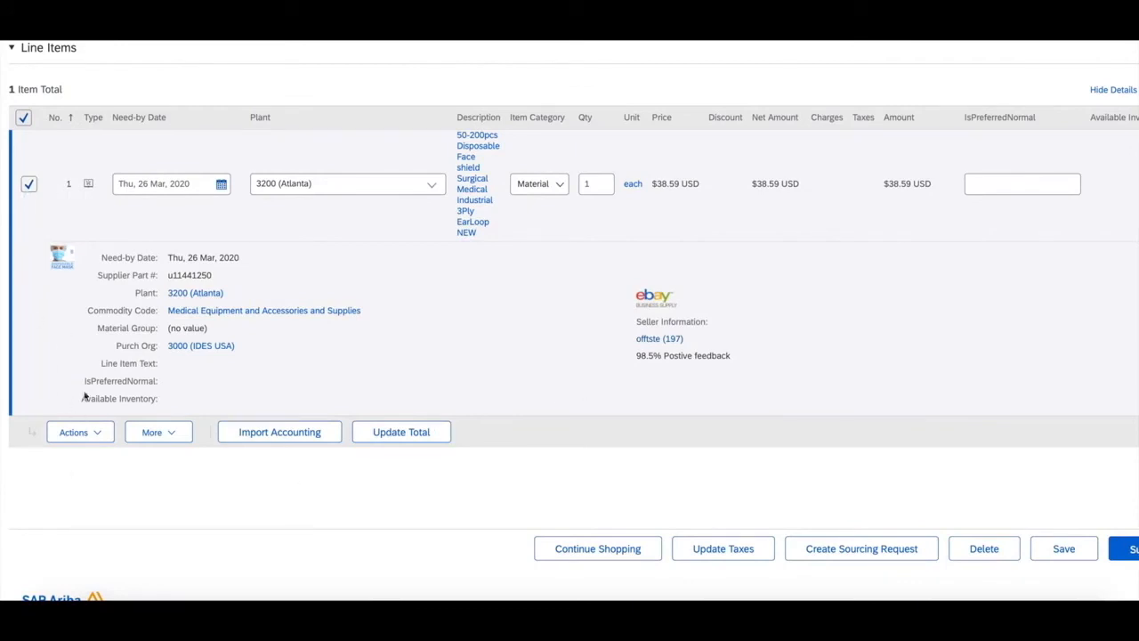
click(94, 436)
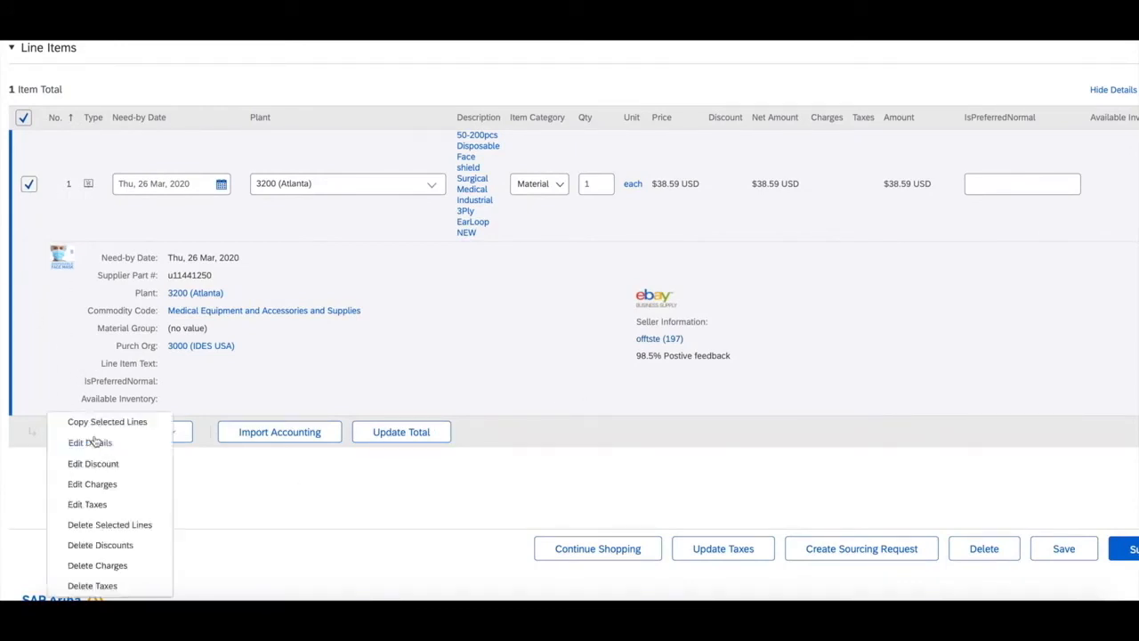
click(98, 442)
Create a new shipping address described as "Home address" and select it as the line item's plant.
scroll(457, 391, down, 5)
scroll(458, 393, down, 3)
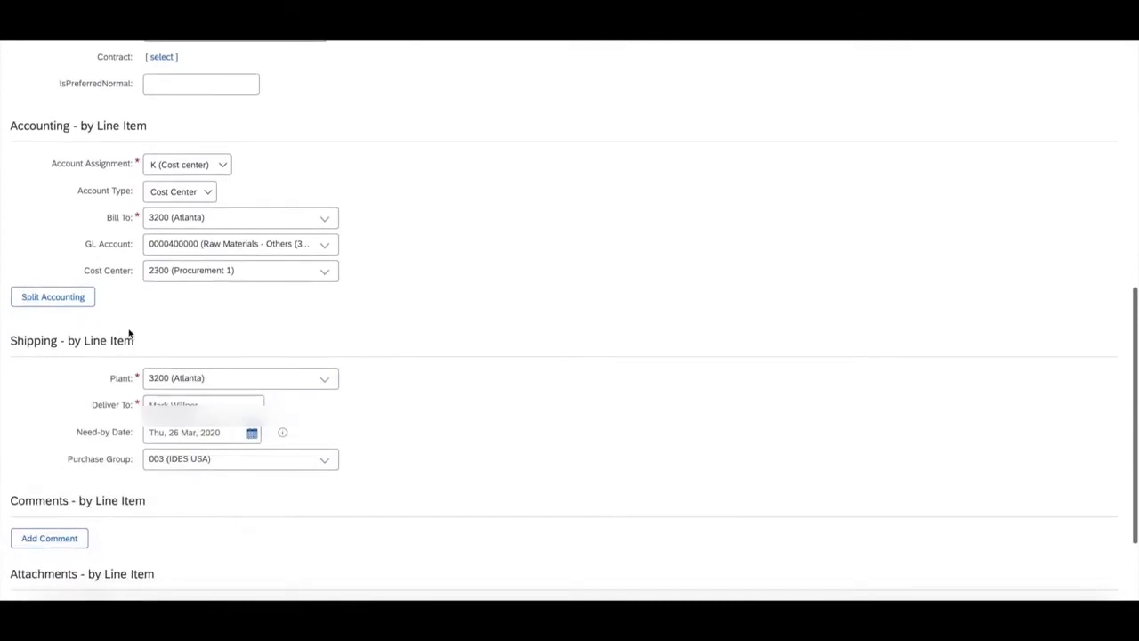
click(323, 379)
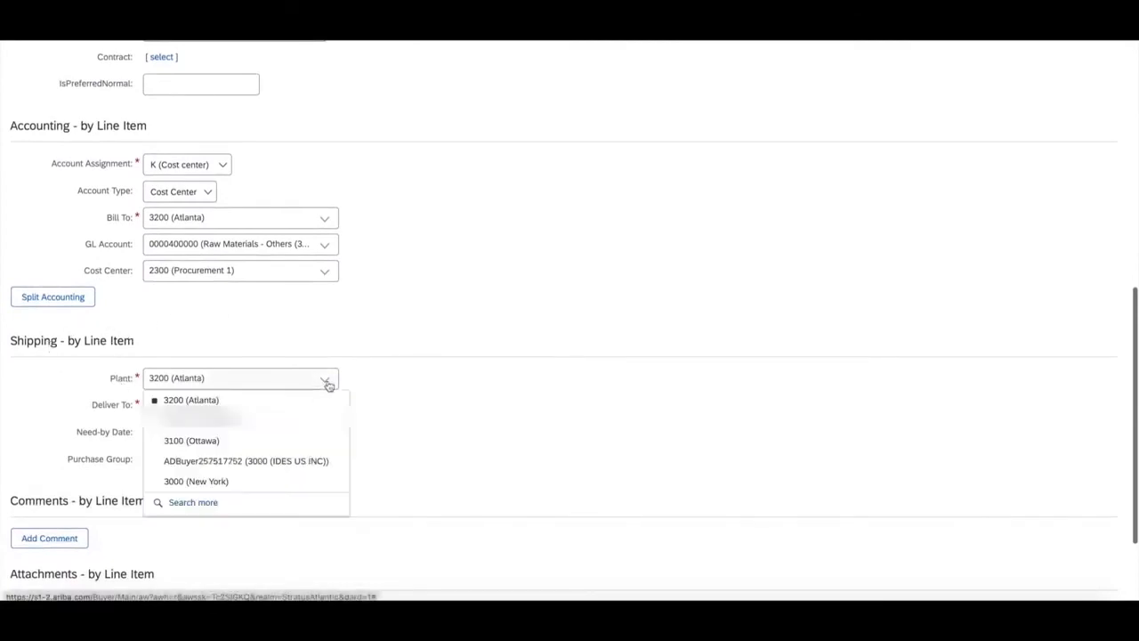
click(251, 513)
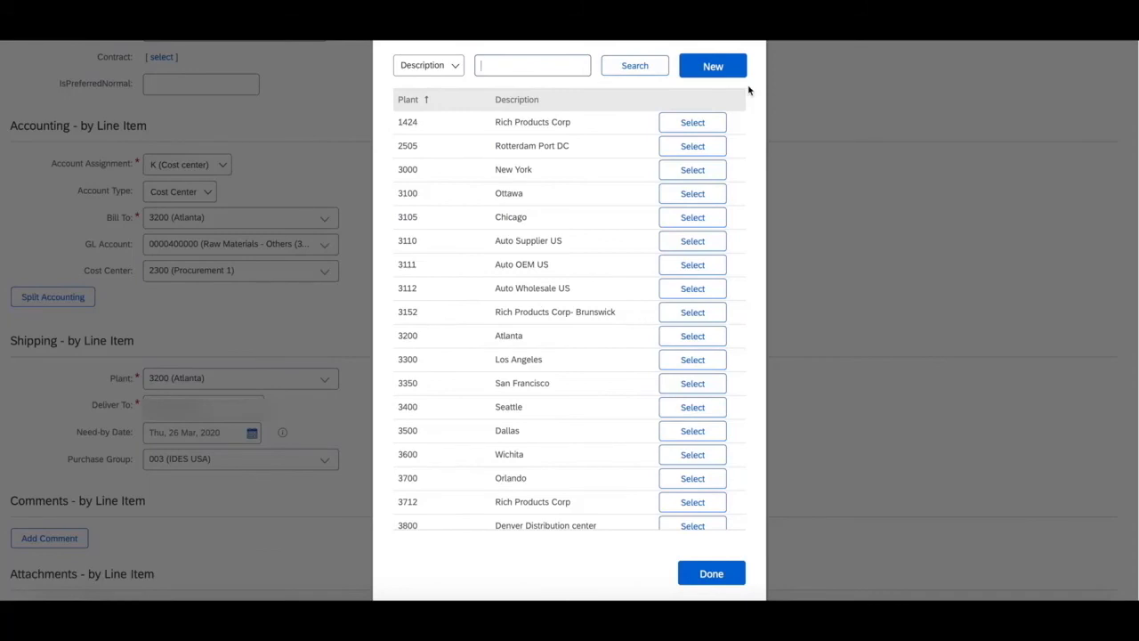
click(719, 68)
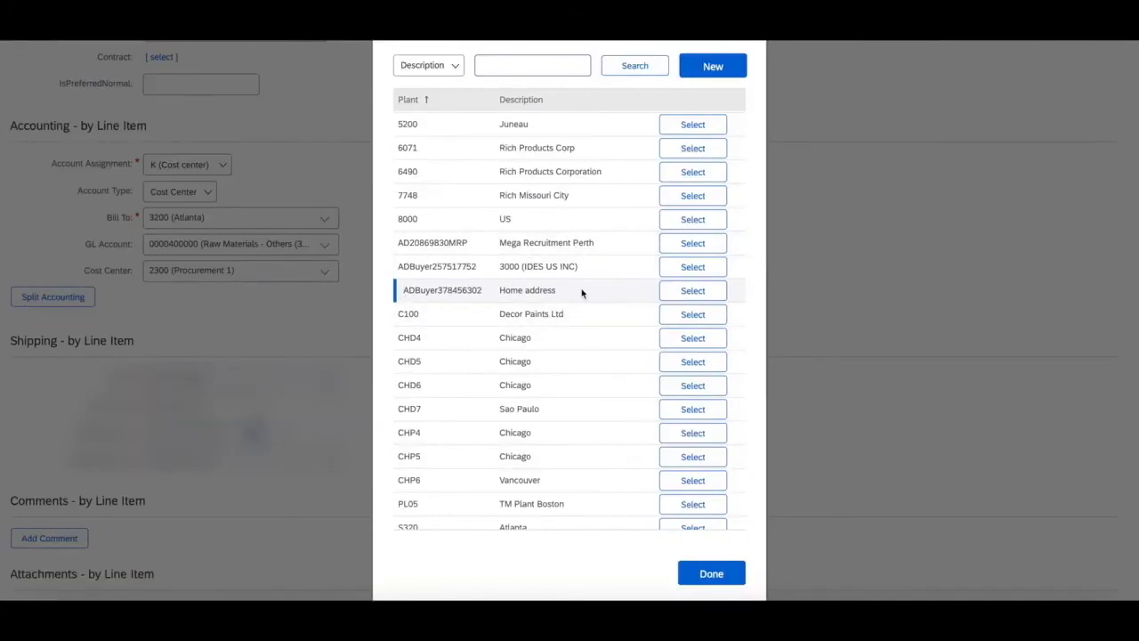
click(686, 290)
Accept the line item changes and submit the requisition.
scroll(683, 290, up, 10)
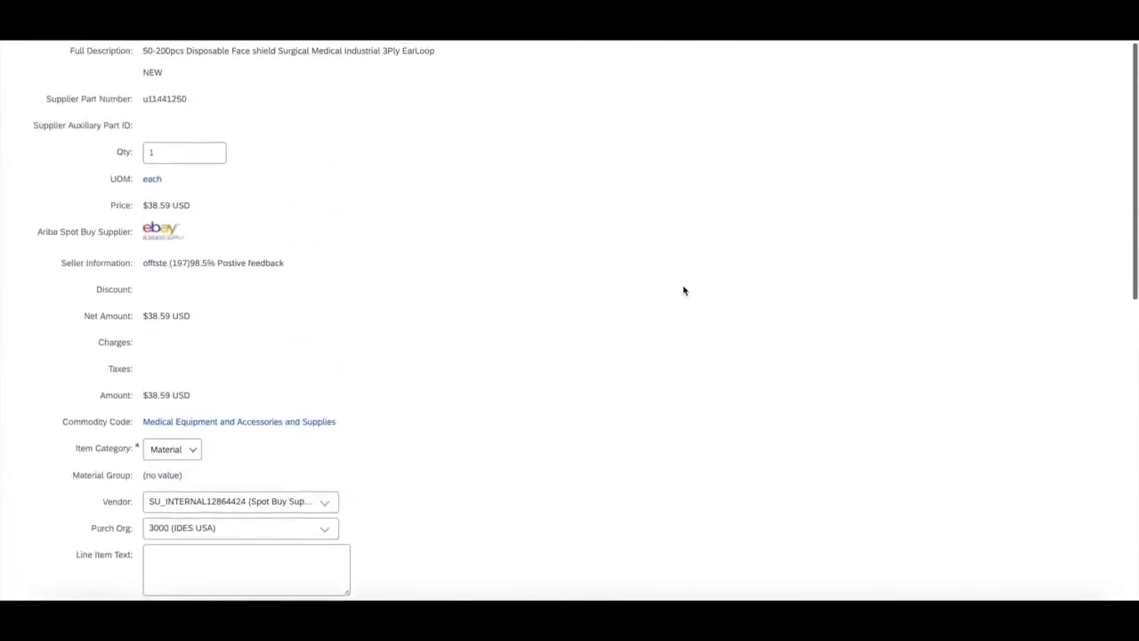
click(980, 51)
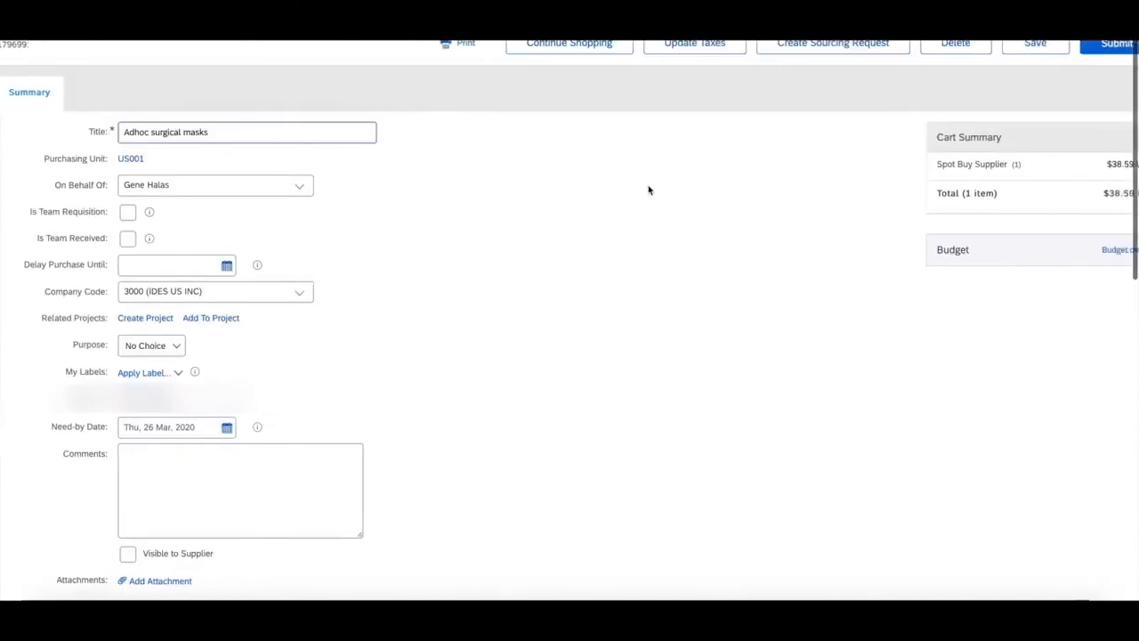
click(1068, 46)
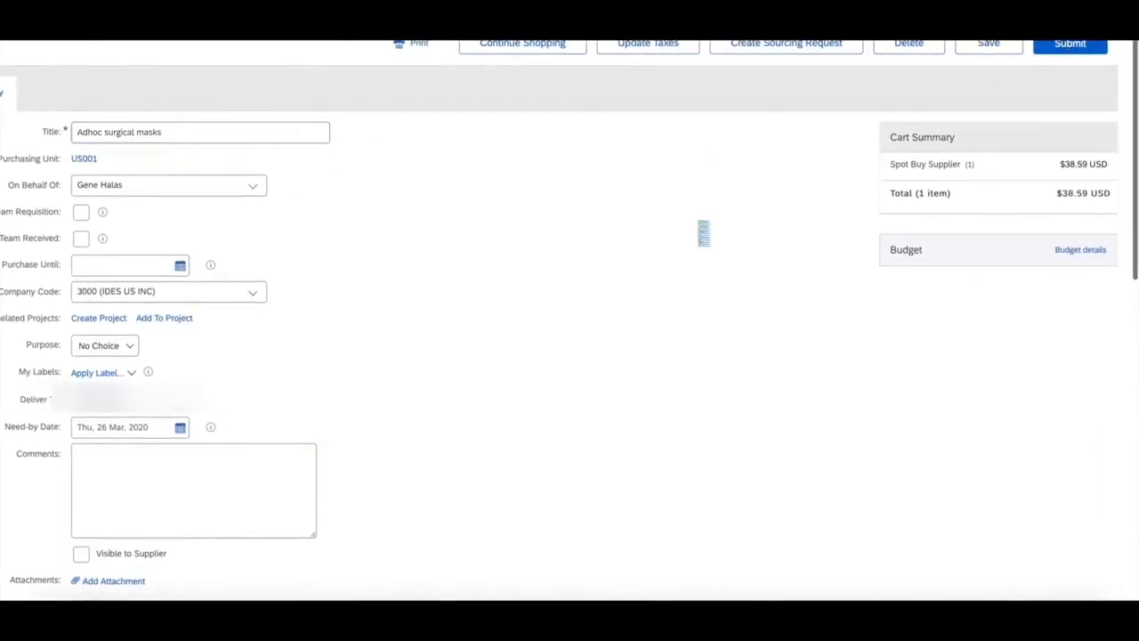